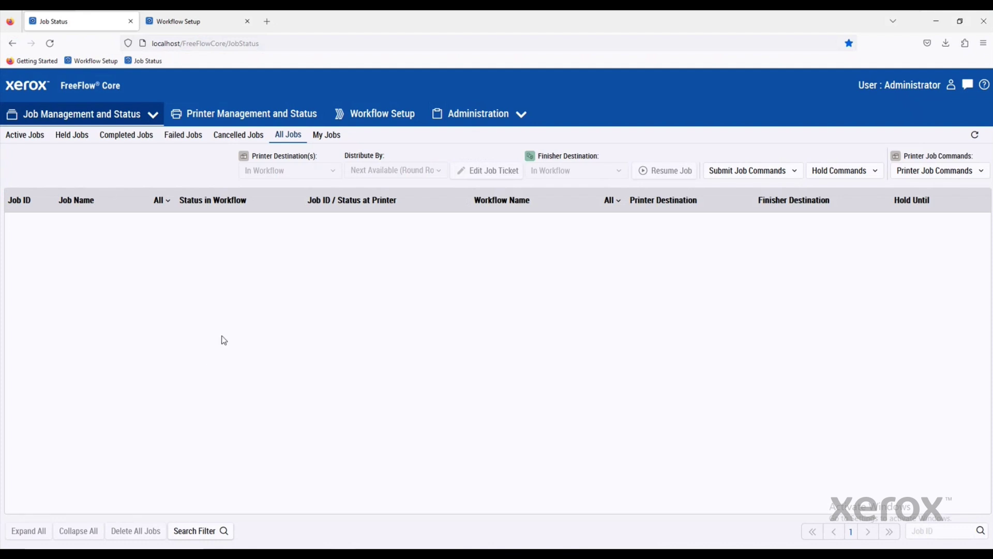
Bring up the Submit Job option in the Job Management and Status menu
mouse_move(154, 123)
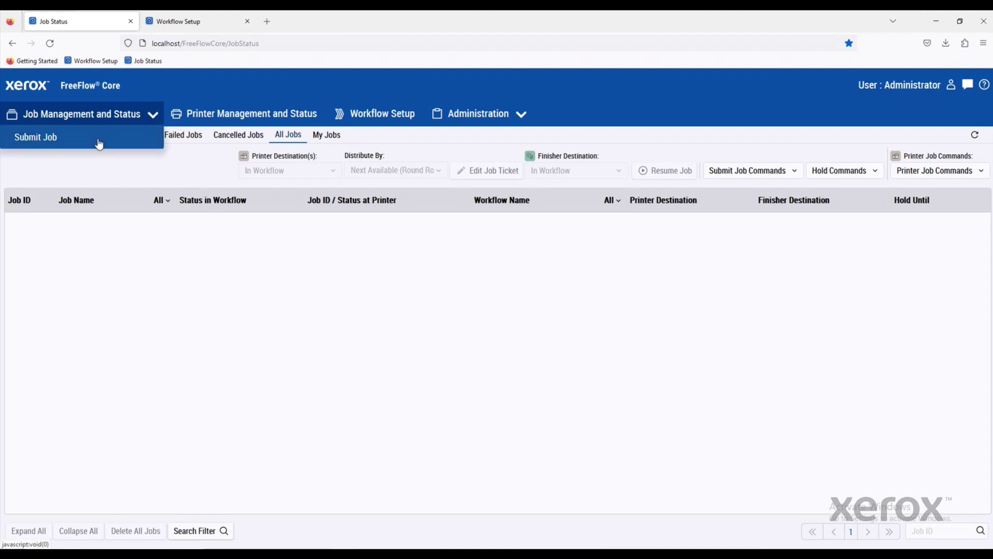
Start a job submission, toggle Override Job Ticket Settings on and off, cancel, and minimize Firefox
click(47, 143)
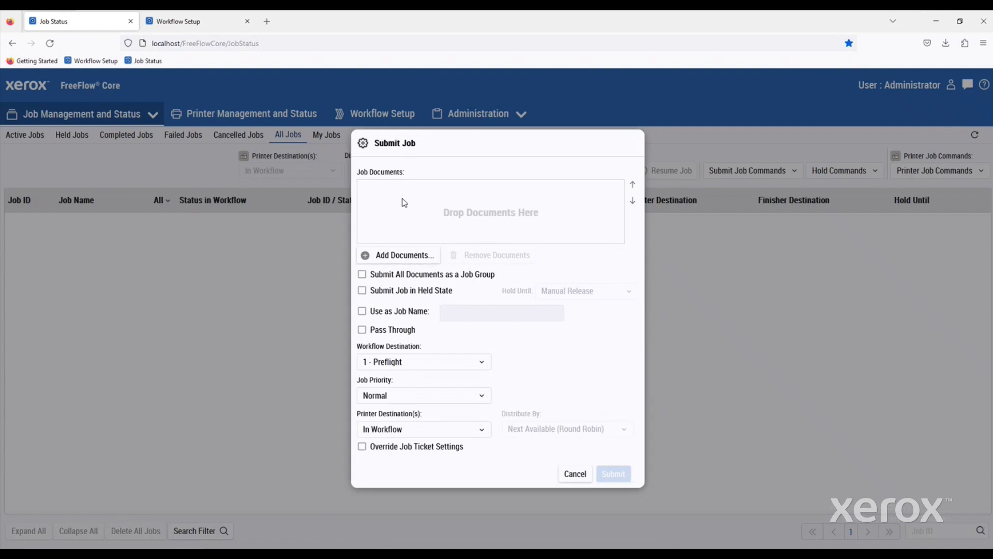
click(362, 447)
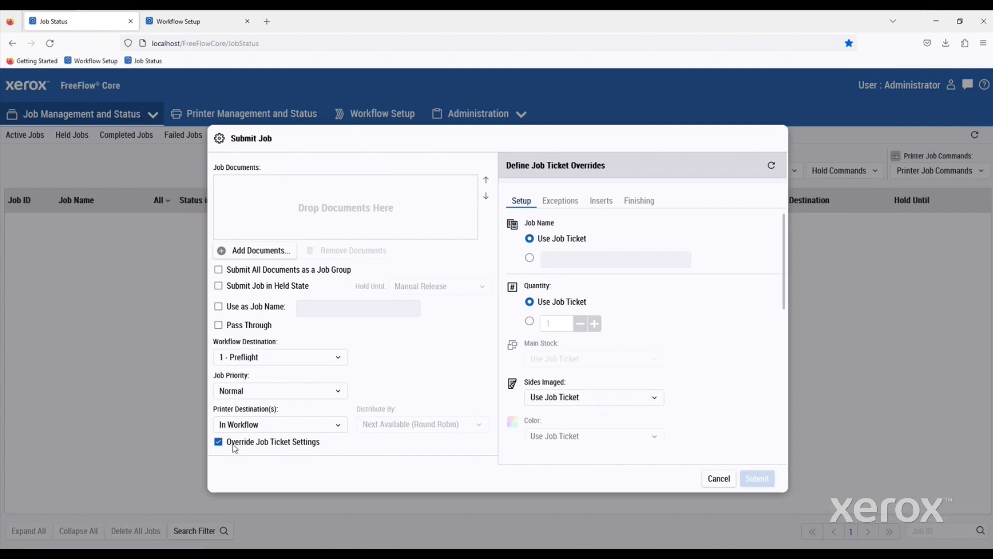
click(218, 443)
click(574, 474)
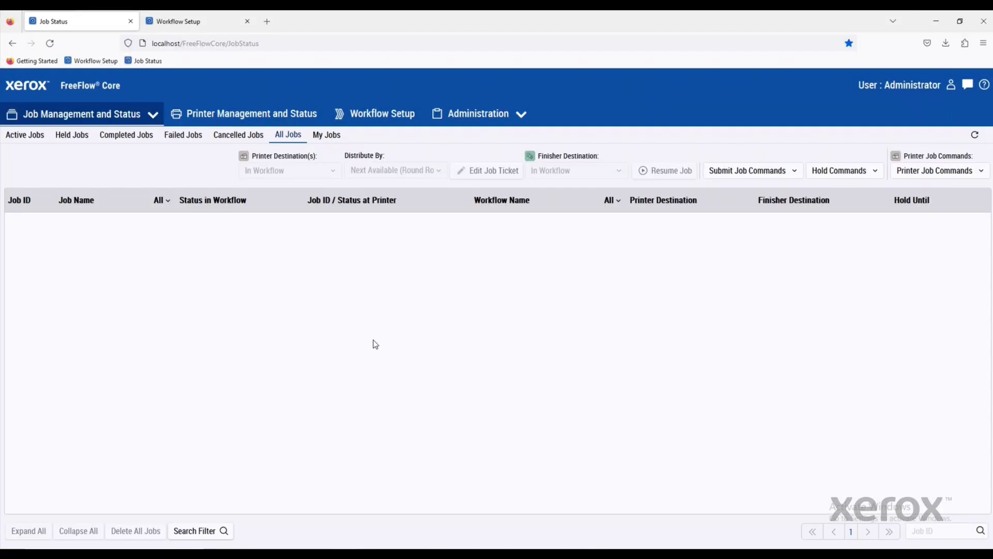
click(937, 22)
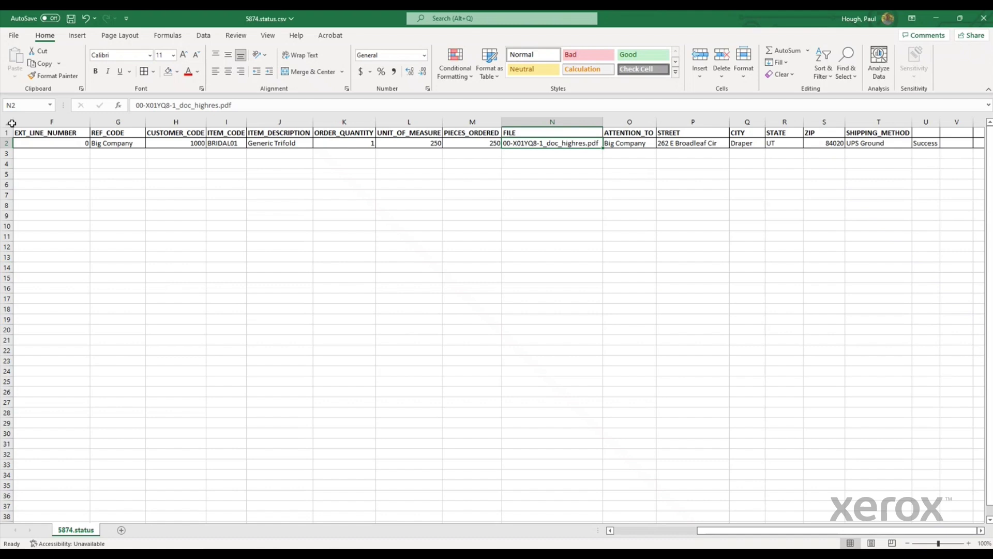
click(48, 145)
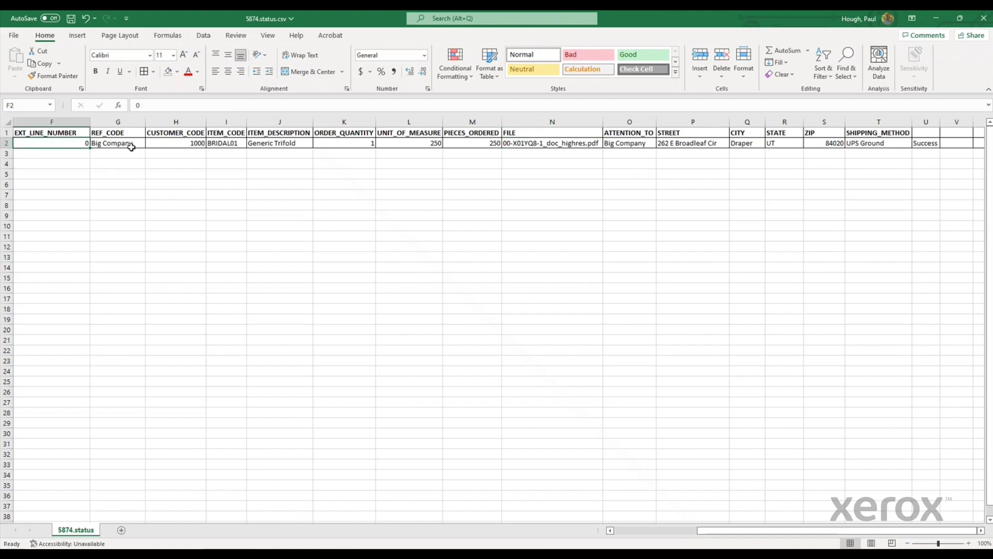
click(131, 147)
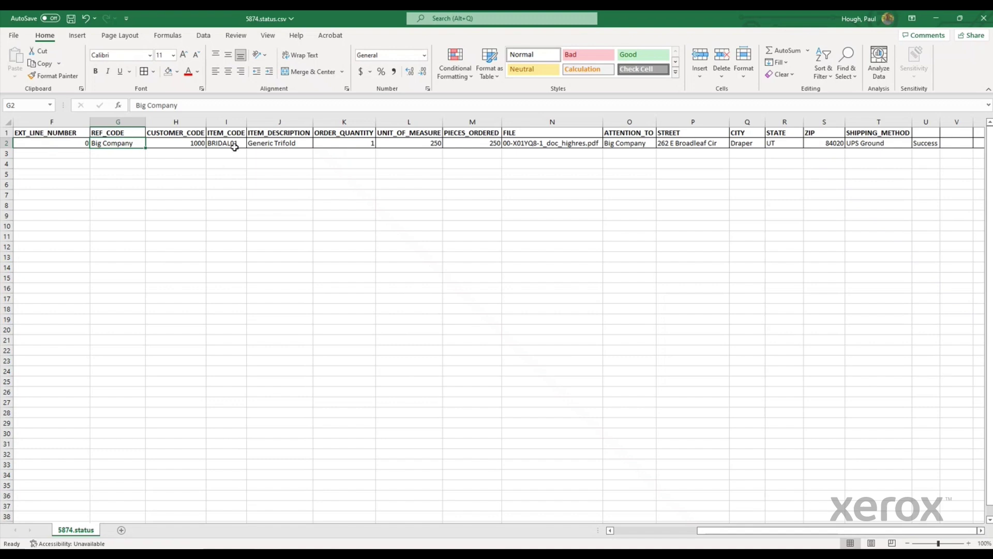
click(237, 143)
click(305, 143)
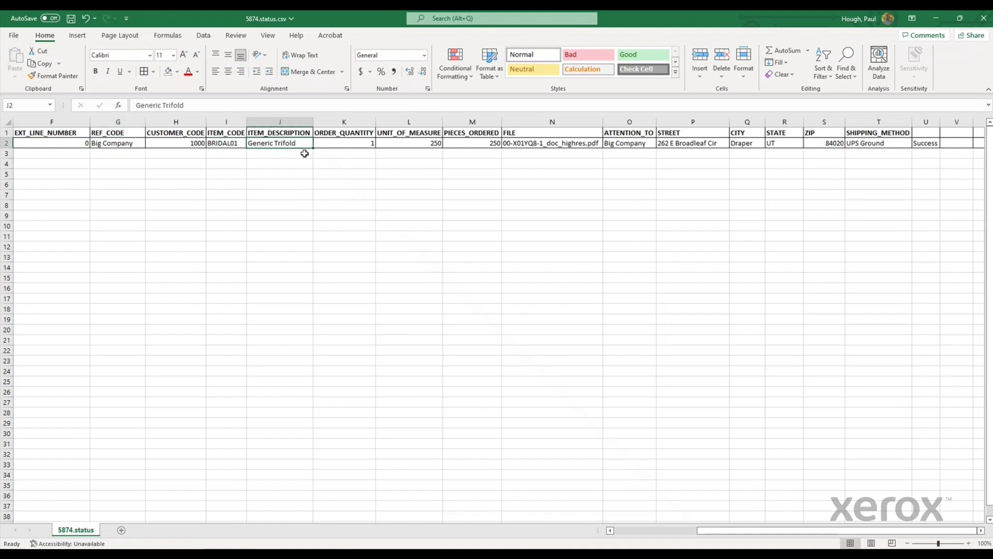
click(558, 145)
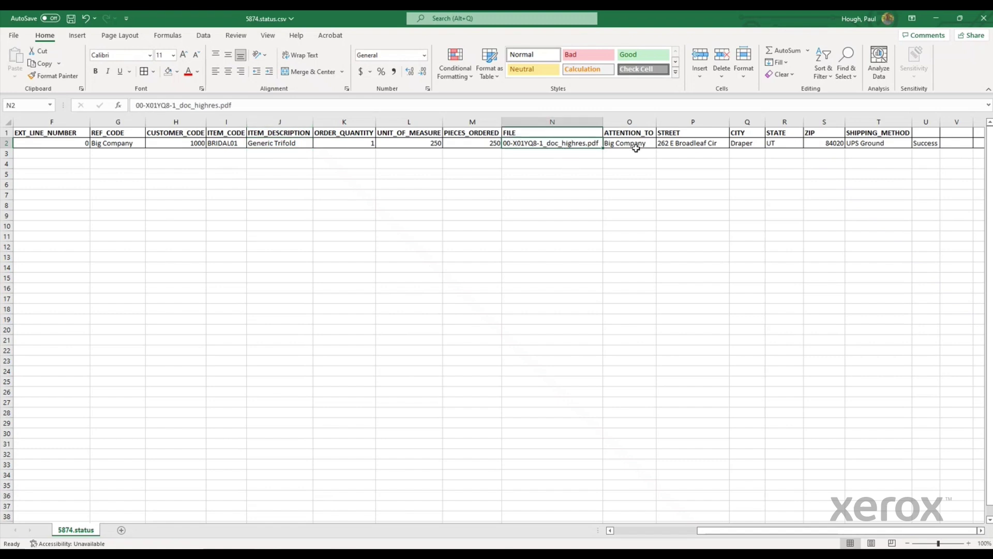
drag(647, 145, 927, 145)
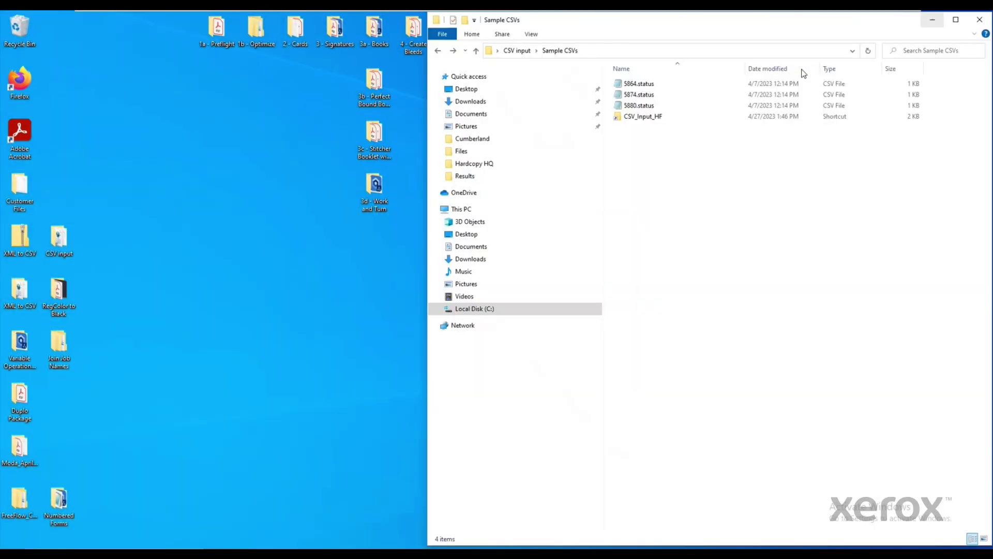
Copy the three .status CSV files and paste them into the CSV_Input_HF hot folder
click(639, 83)
shift+click(644, 103)
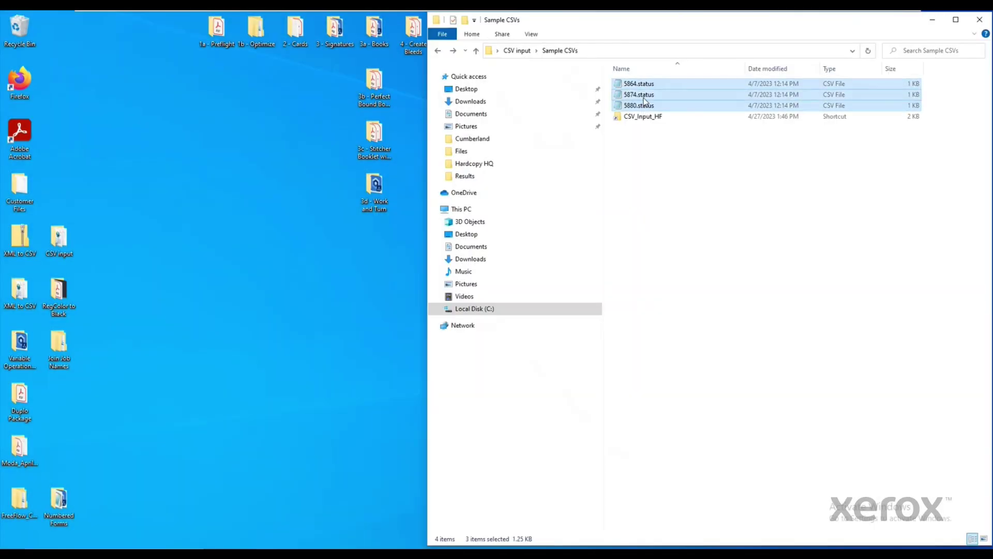
right_click(644, 101)
click(680, 209)
click(646, 146)
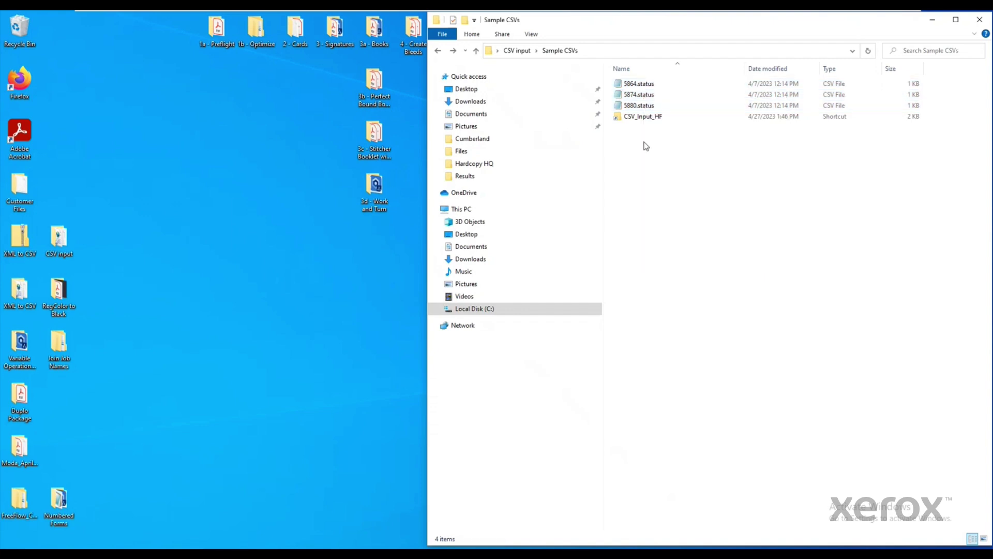
double_click(643, 115)
right_click(653, 205)
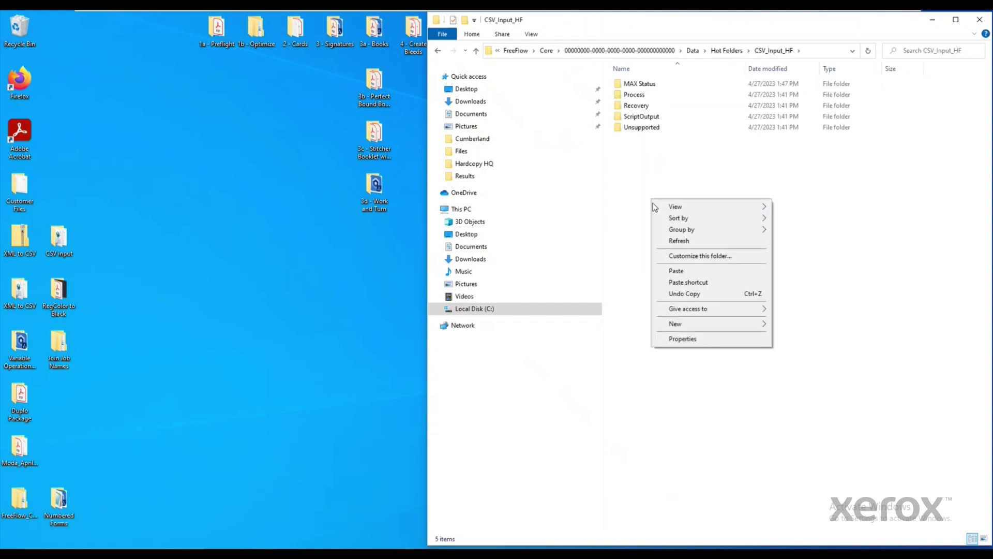
click(677, 271)
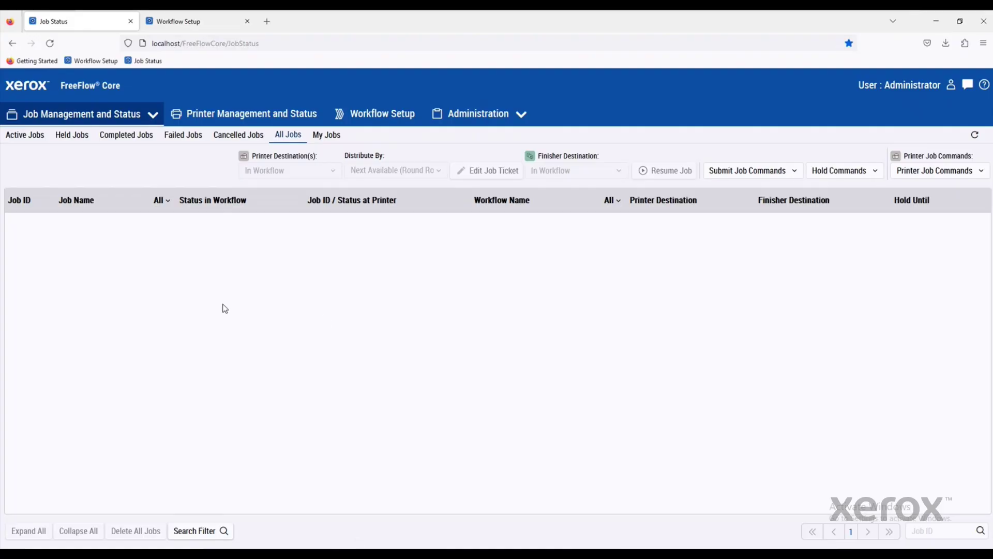
Show All Jobs and refresh until CSV_Import jobs 1190–1192 all read Completed
click(288, 135)
mouse_move(125, 121)
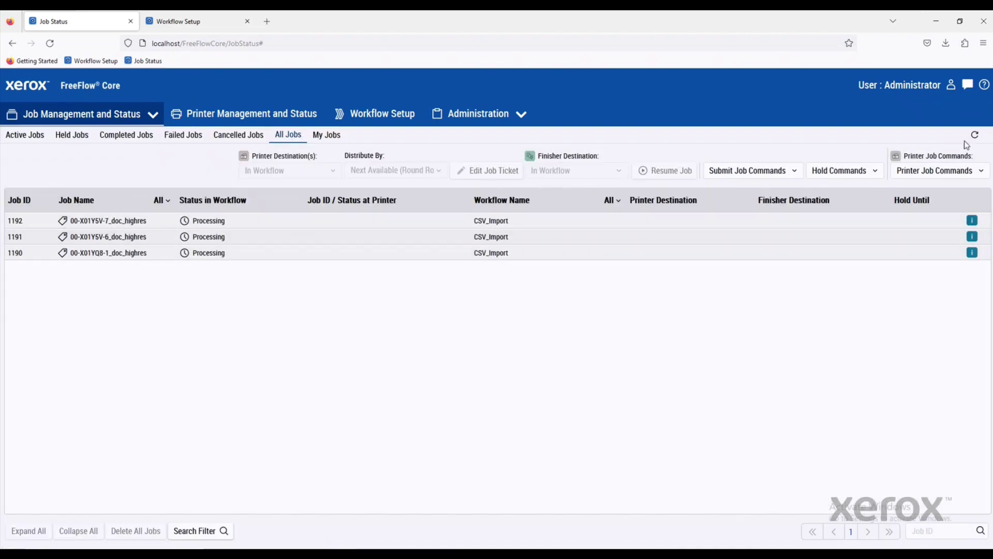
click(975, 135)
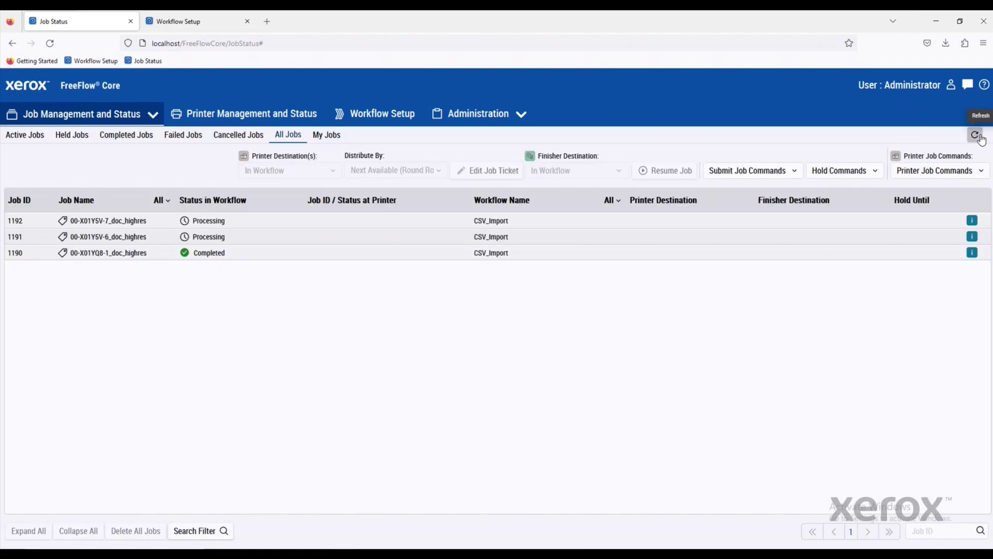
click(980, 138)
click(980, 137)
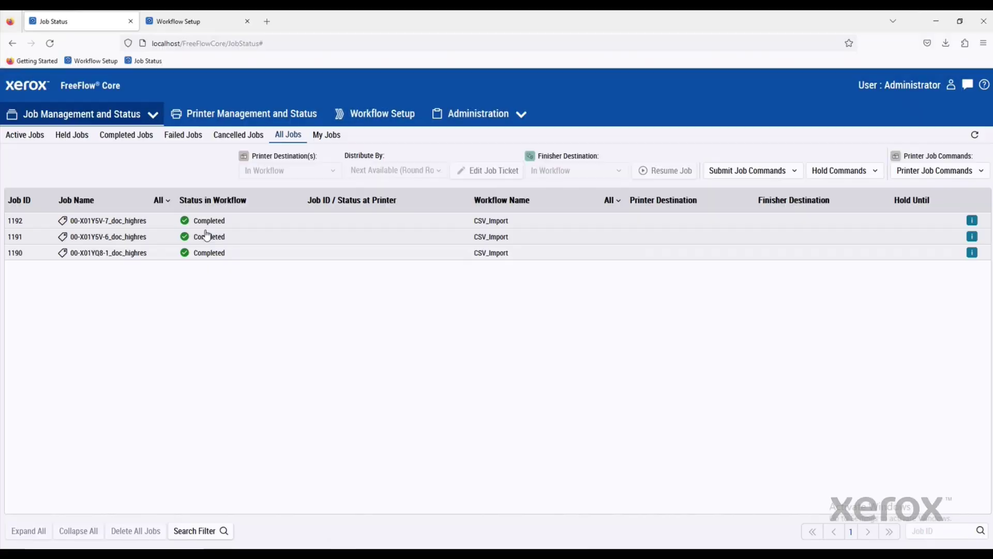
Open job 1192's output PDF maximized in Acrobat and highlight the Rack Card description
click(151, 228)
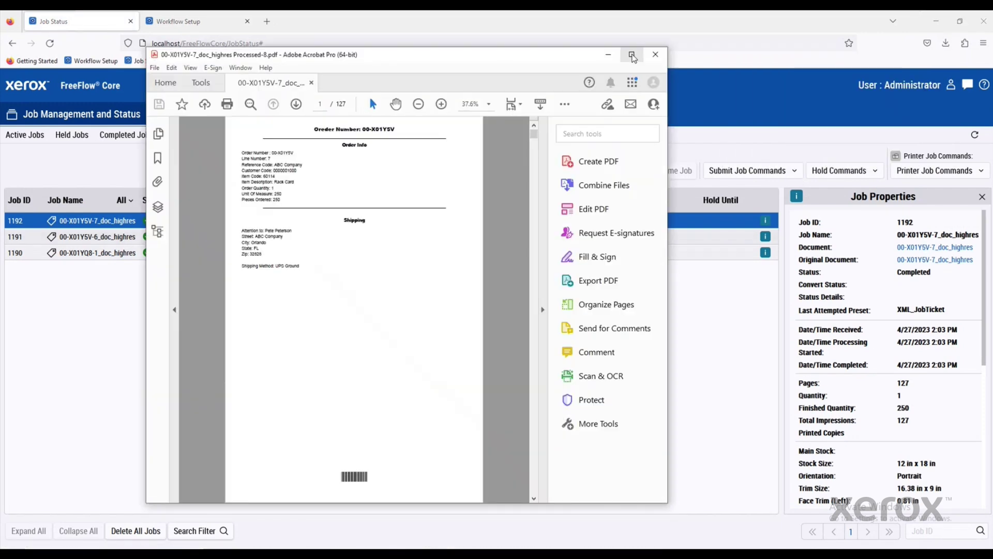
click(632, 55)
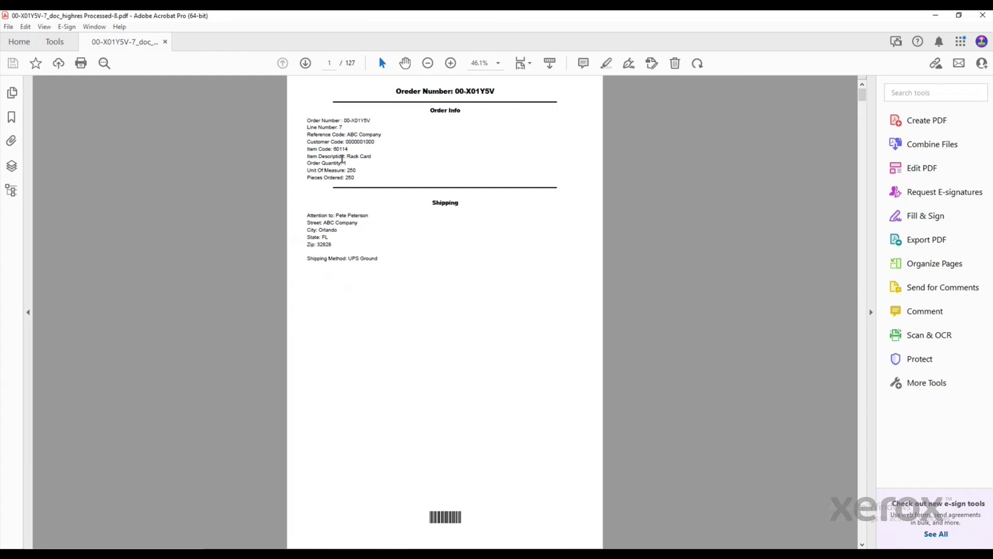
drag(347, 156, 371, 156)
Scroll through pages 1–2 of the 127-page rack-card PDF, then close Acrobat
scroll(326, 386, down, 3)
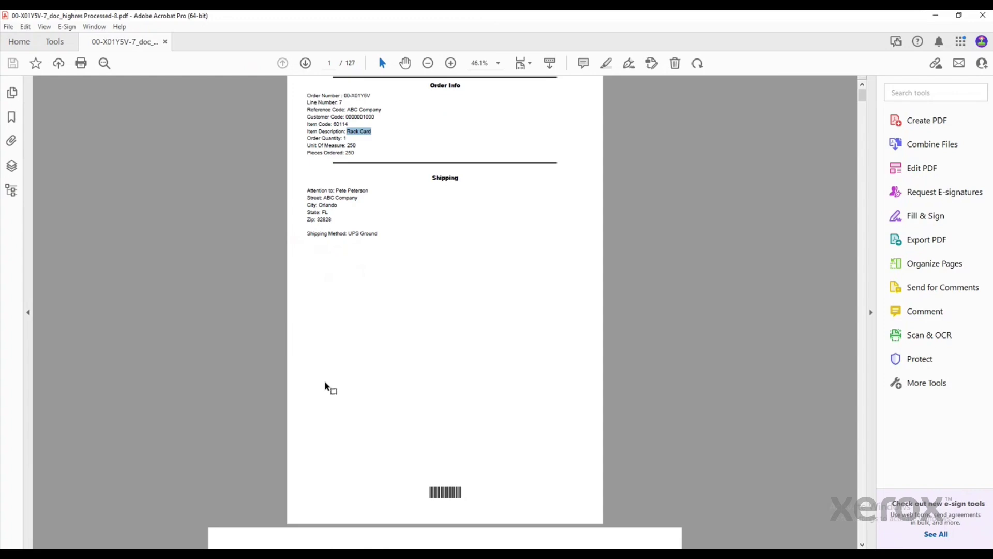
scroll(326, 386, down, 12)
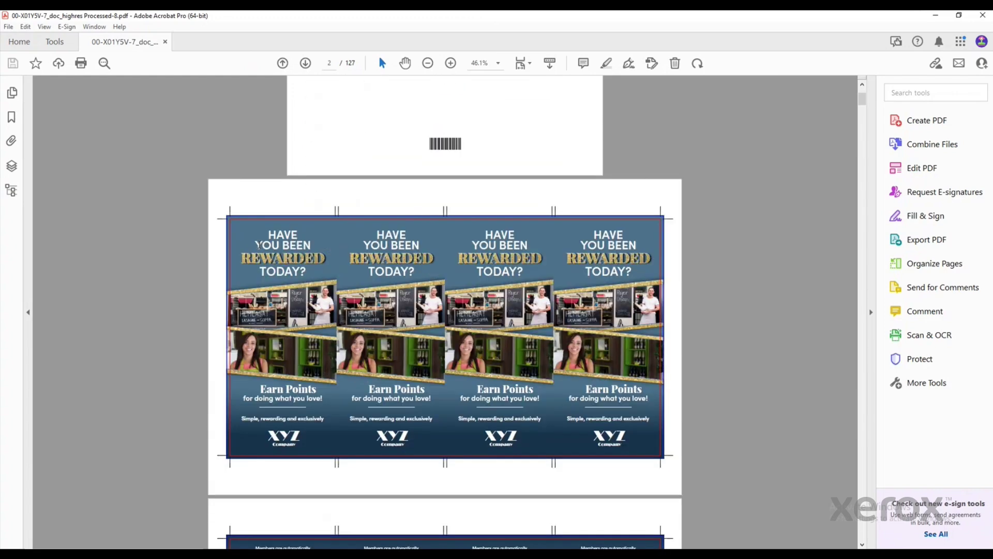
scroll(258, 245, up, 14)
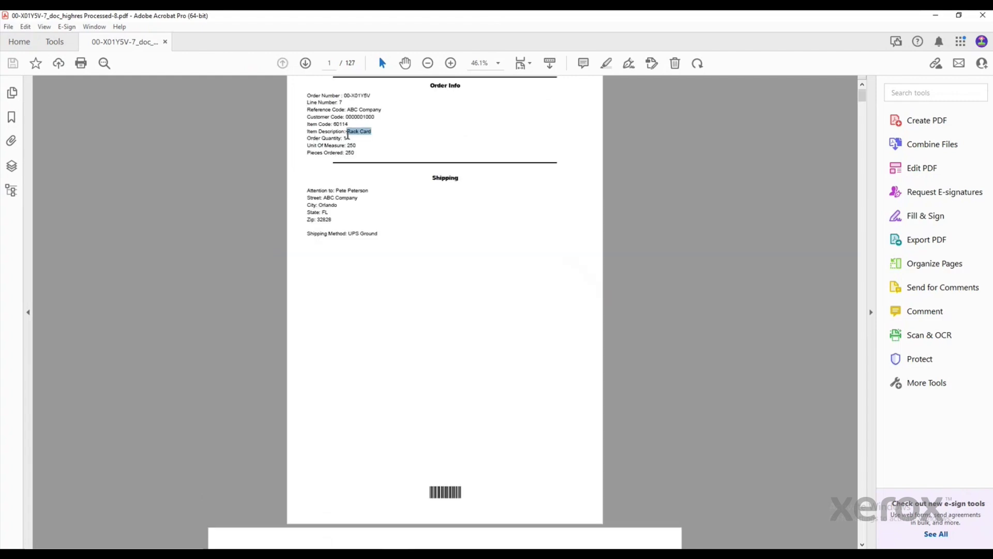
scroll(355, 305, down, 11)
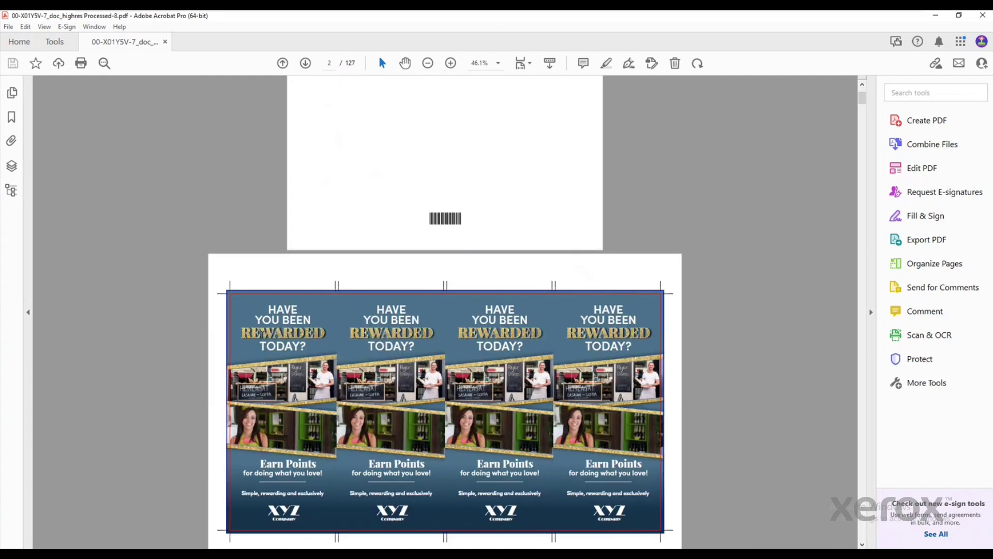
mouse_move(78, 518)
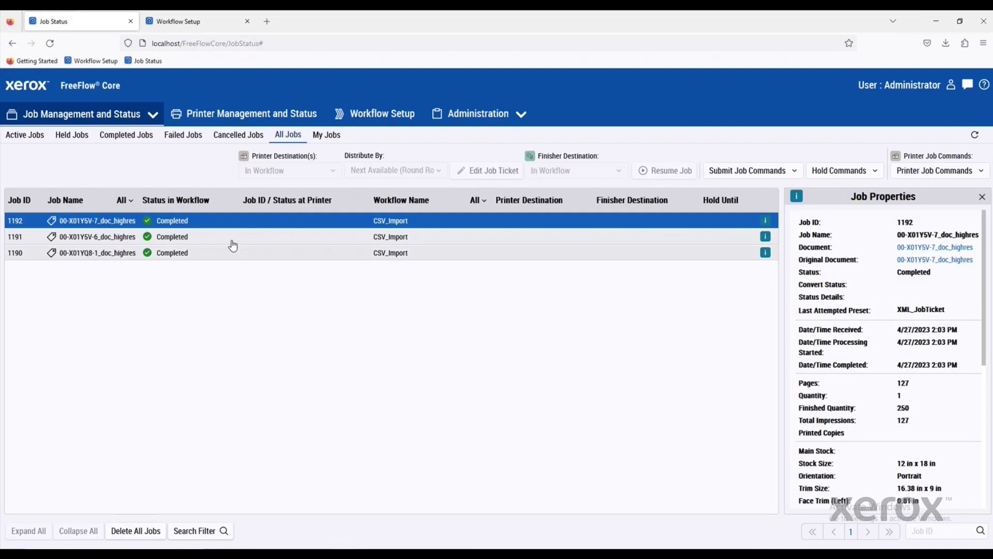
Open job 1191's 43-page output PDF from its Job Properties Document link
click(232, 241)
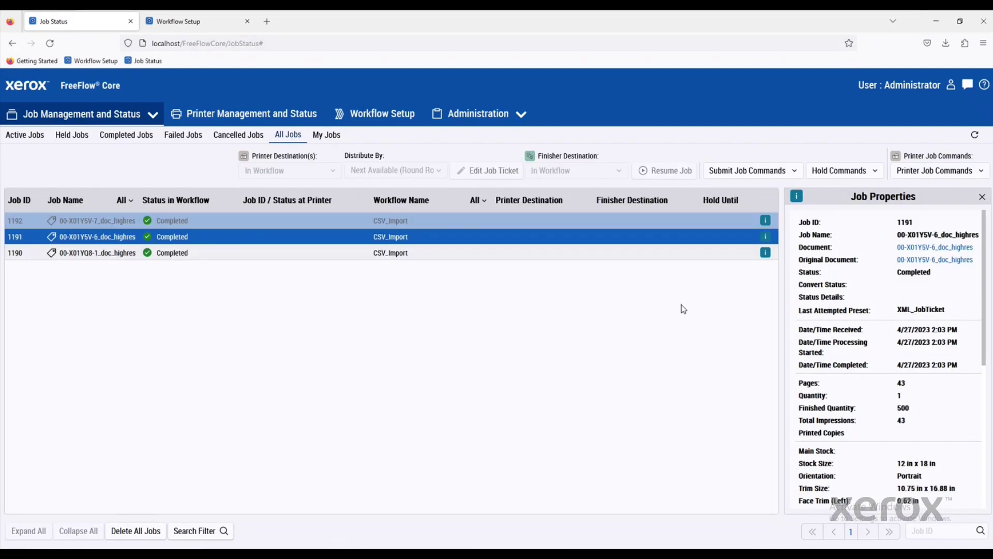
click(937, 252)
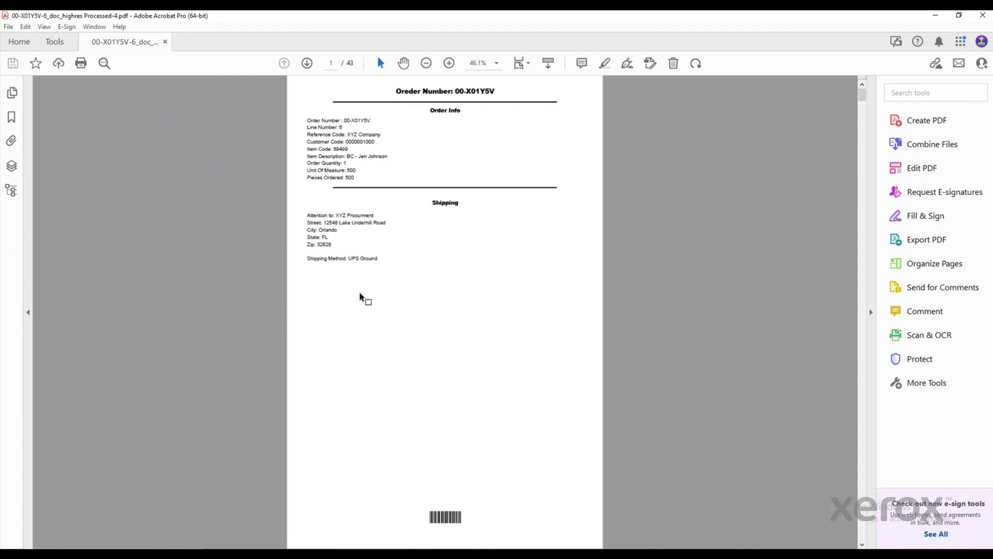
scroll(376, 284, down, 10)
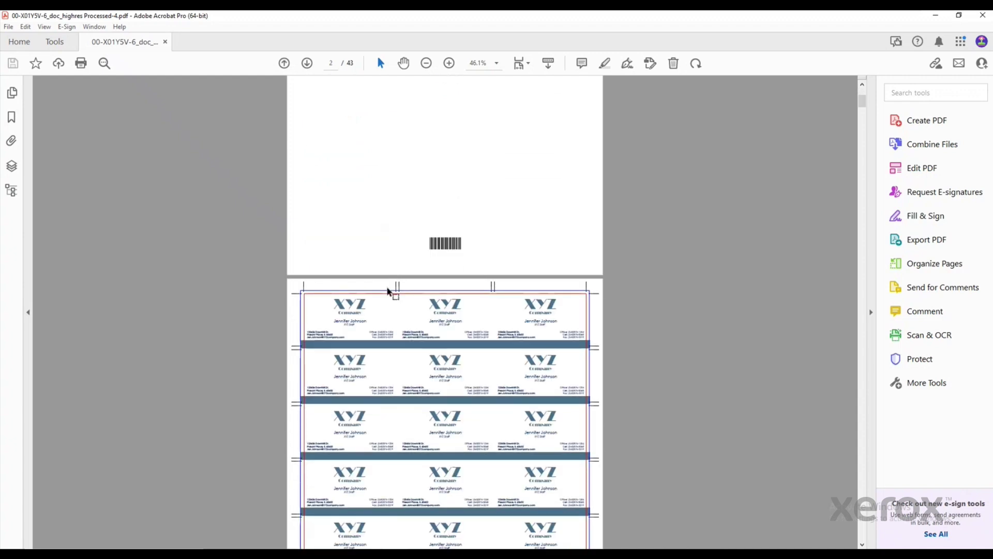
scroll(387, 287, down, 2)
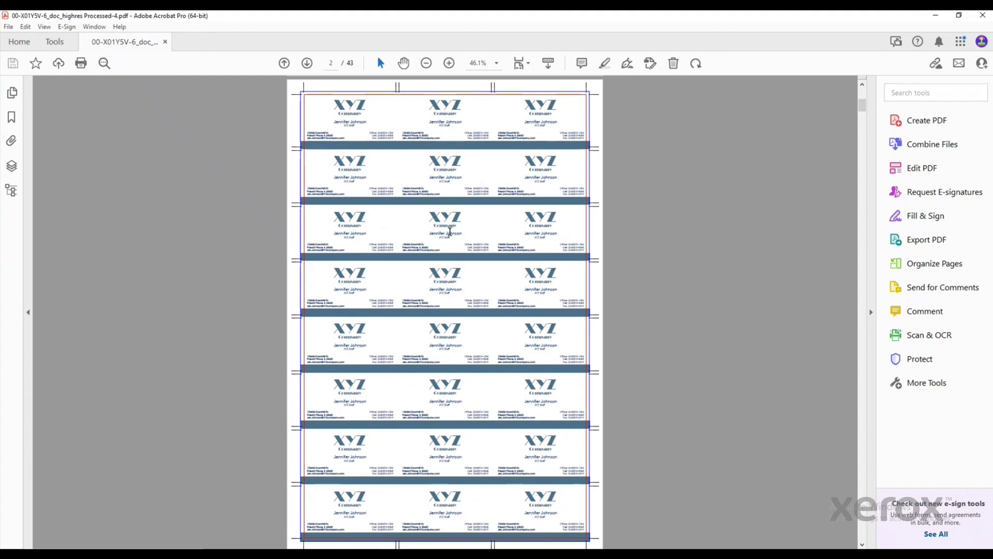
mouse_move(63, 501)
scroll(361, 298, down, 10)
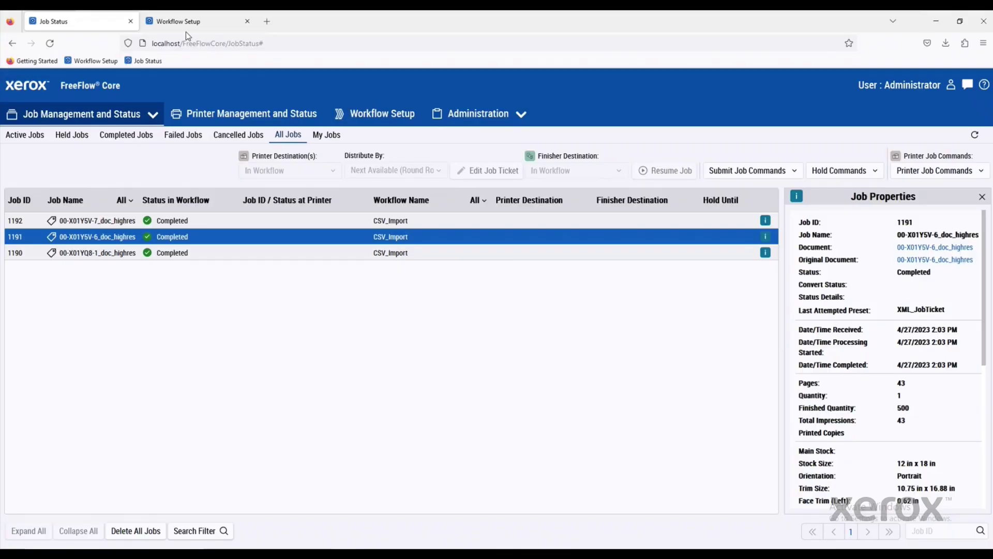
Switch to the Workflow Setup tab showing the CSV_Import routing workflow
click(181, 21)
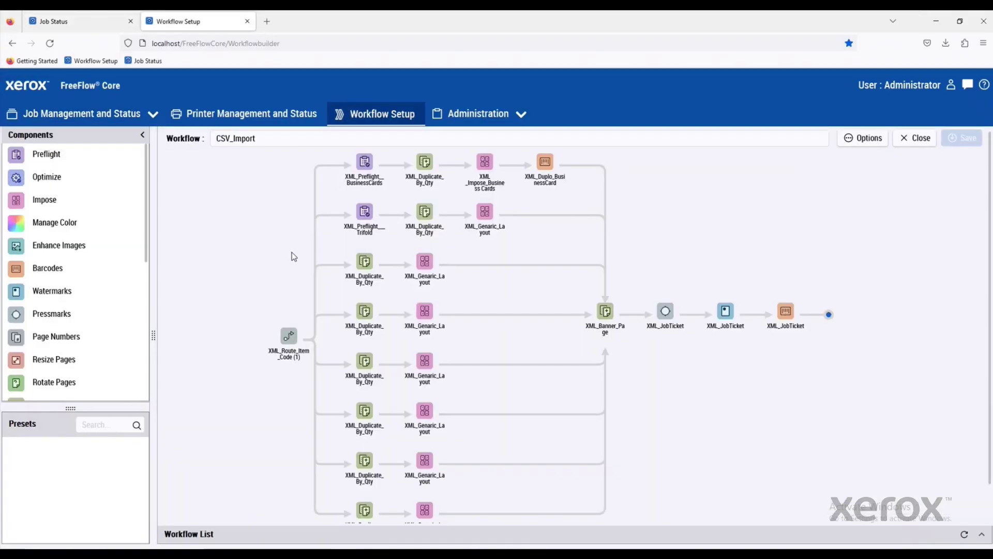
click(292, 341)
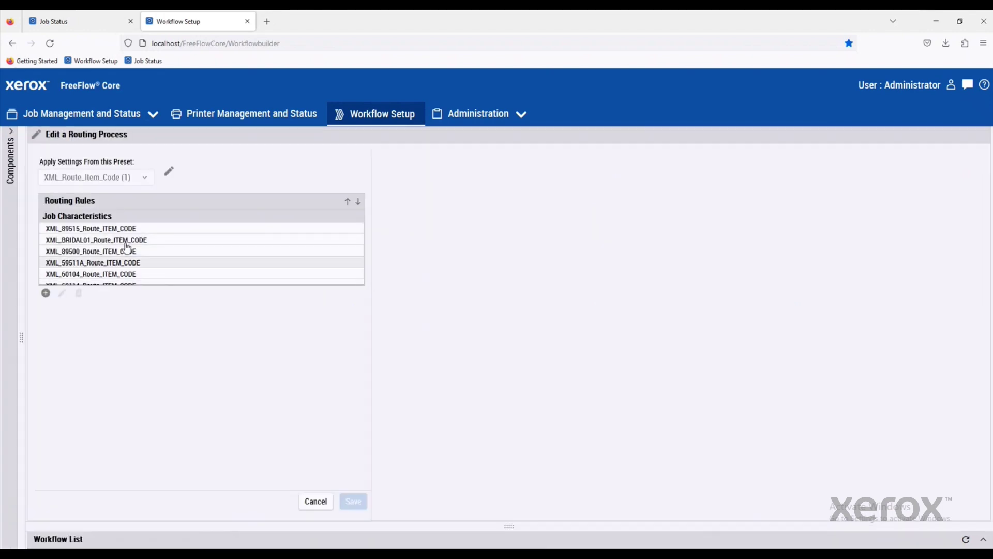
click(148, 230)
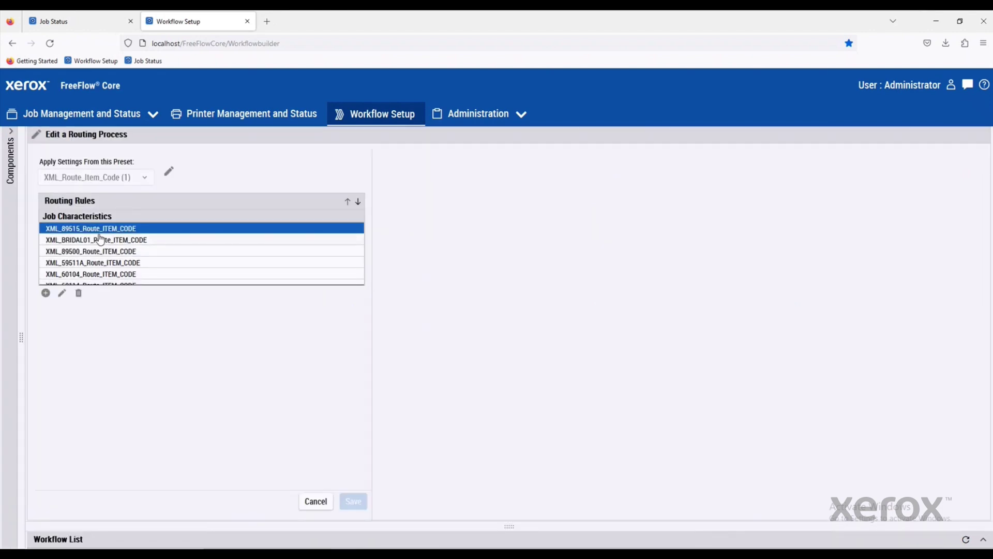
click(151, 240)
click(153, 252)
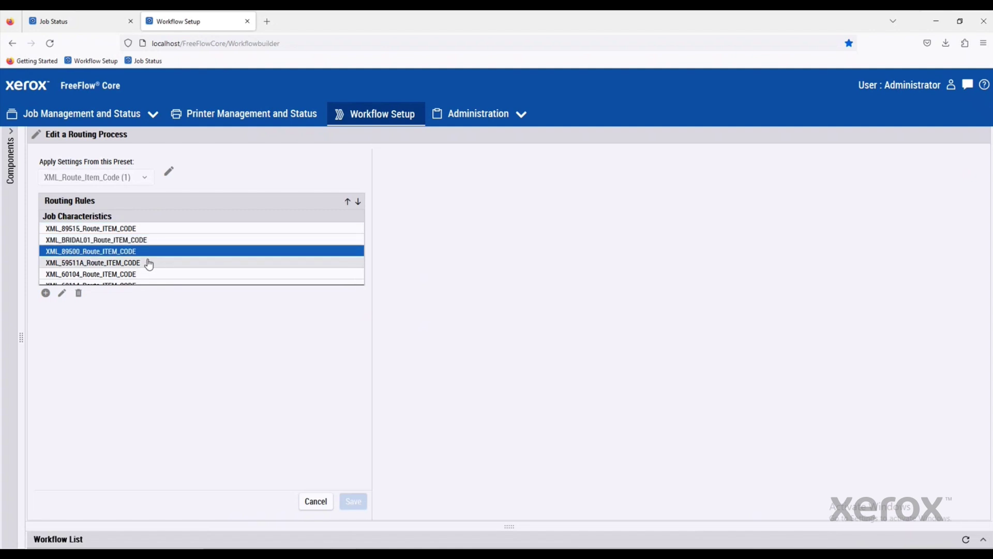
click(148, 263)
click(65, 293)
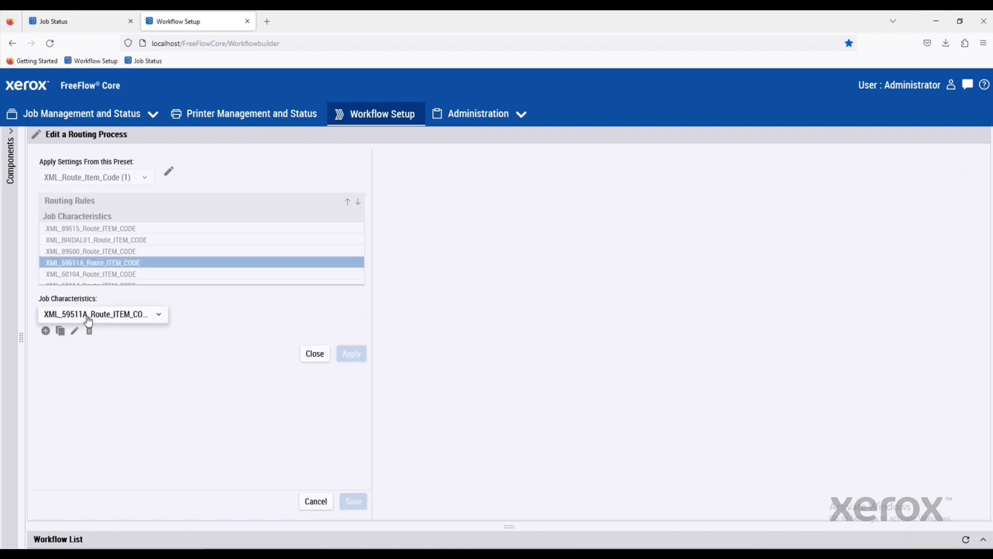
click(75, 330)
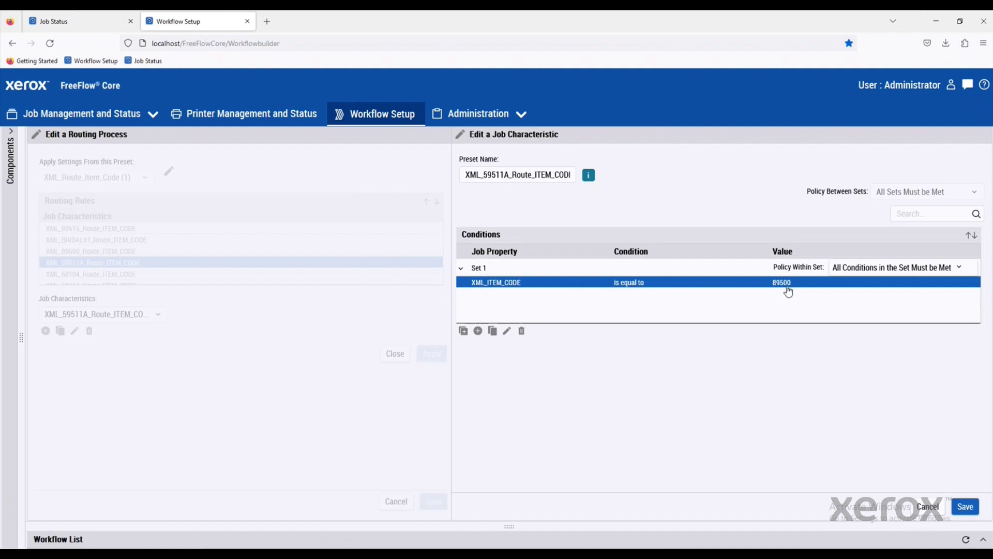
click(926, 507)
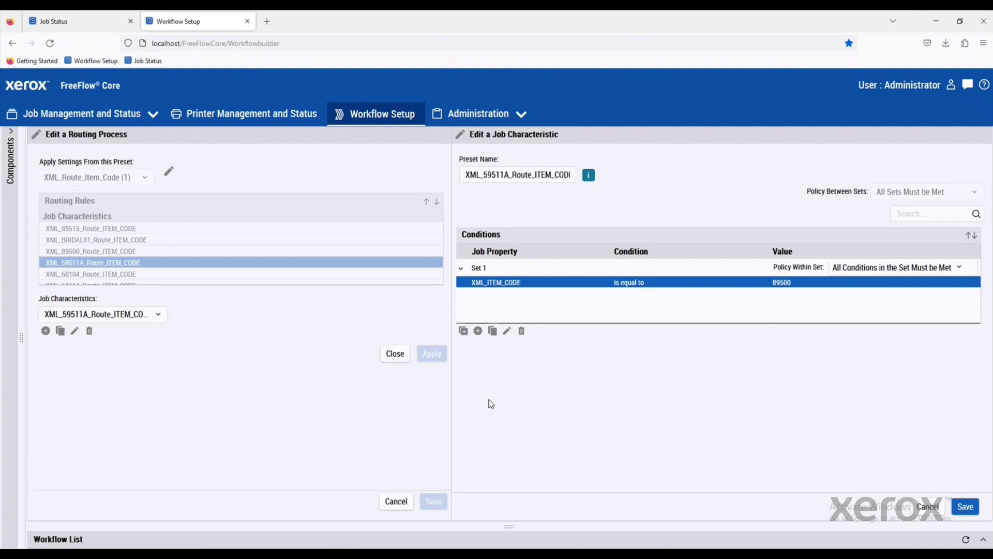
click(313, 354)
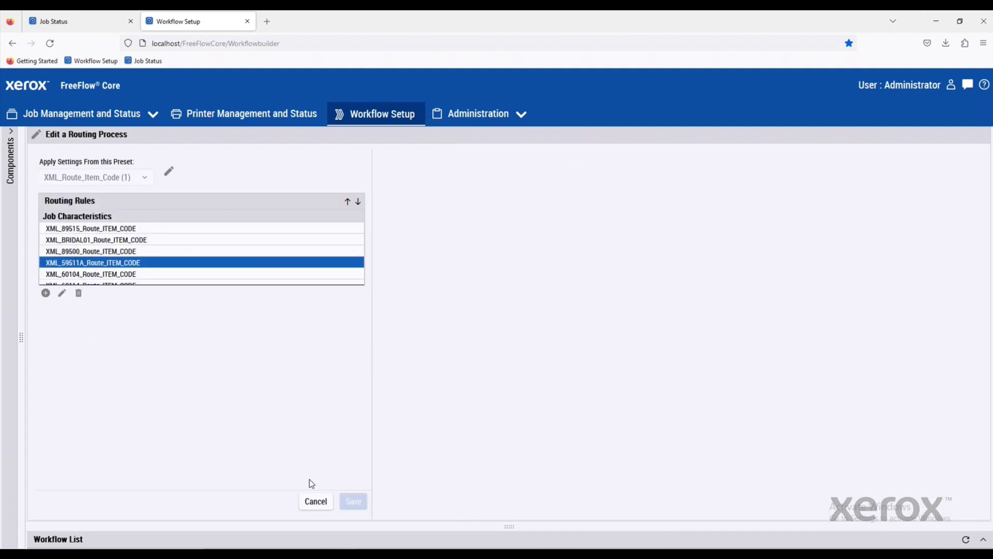
click(315, 501)
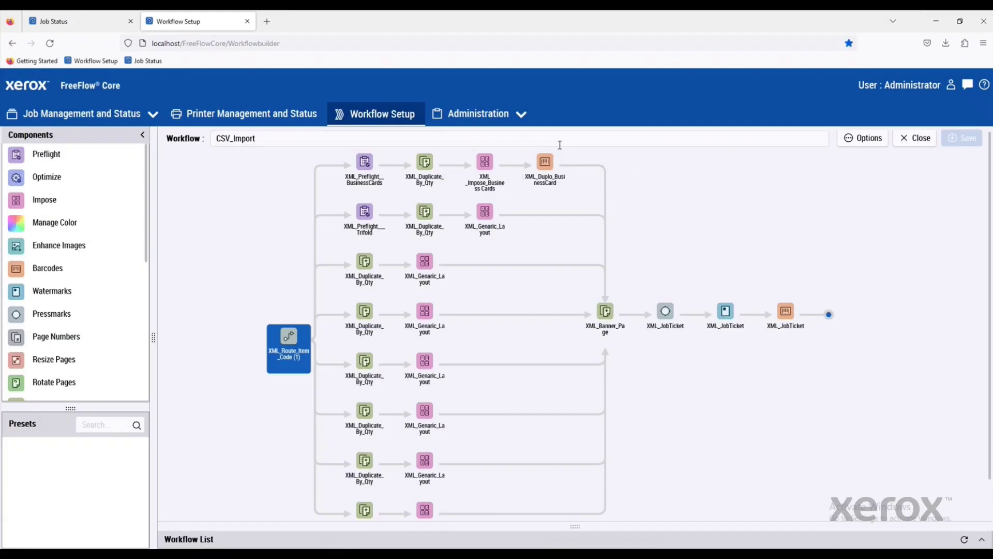
Go to Administration > Hot Folders, leave the unsaved workflow page, and edit the CSV Inport hot folder
click(523, 115)
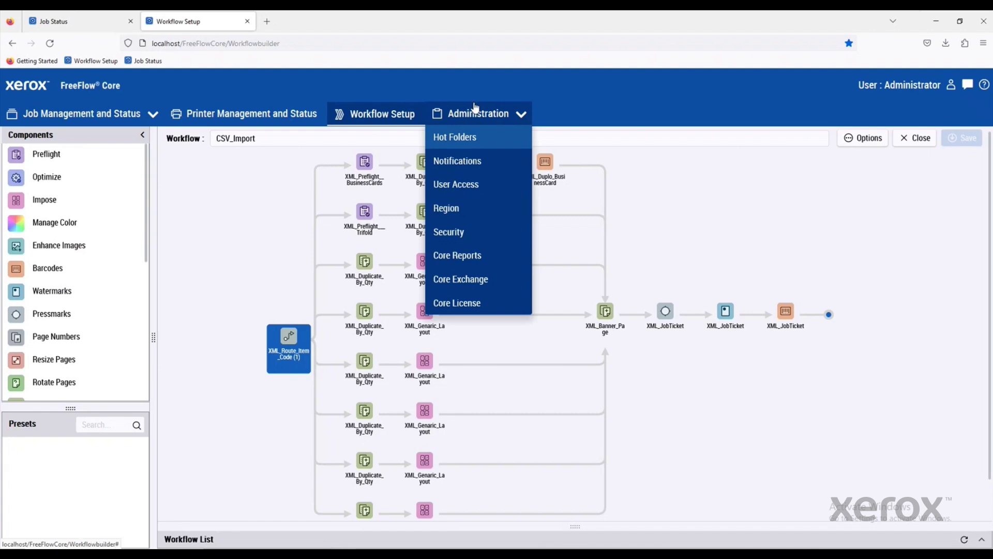
click(450, 139)
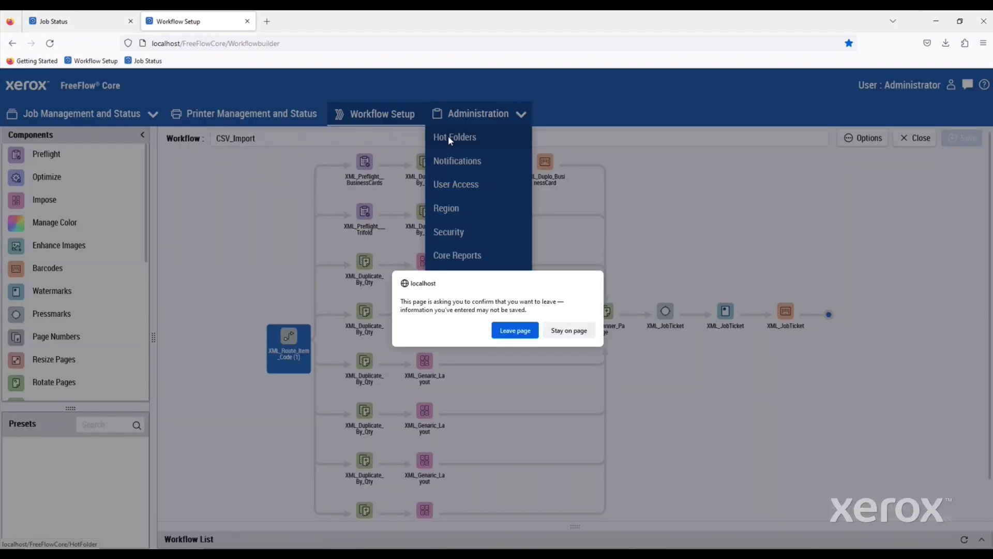
click(515, 330)
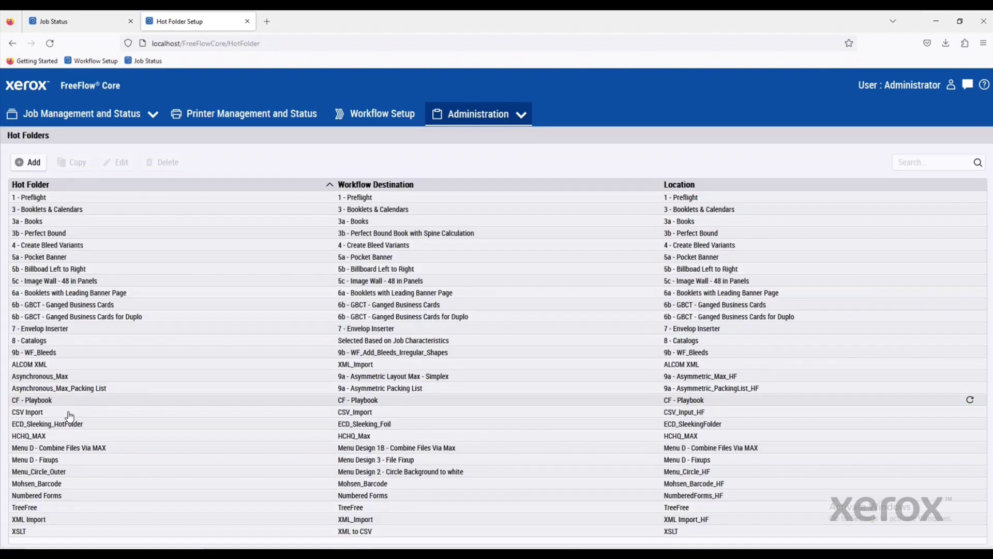
click(67, 413)
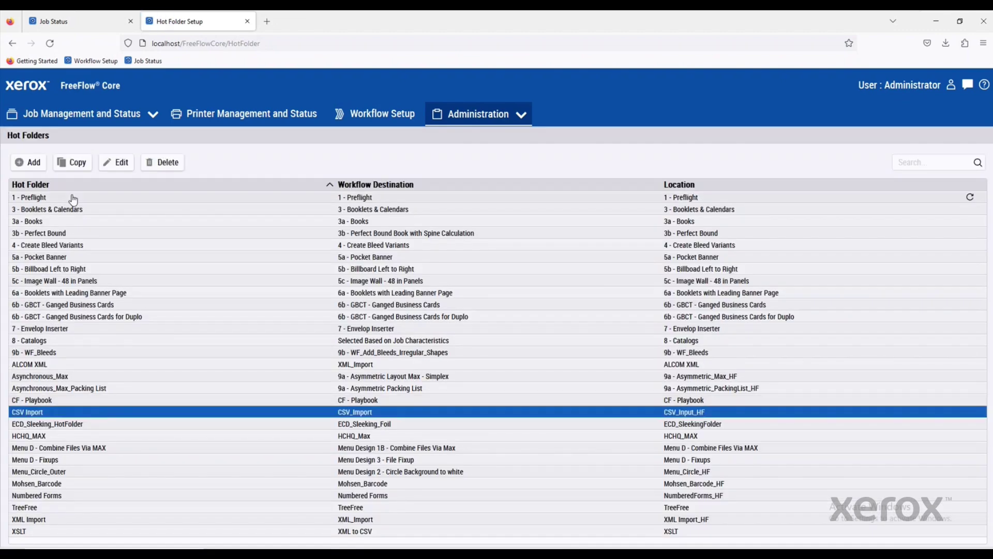
click(119, 162)
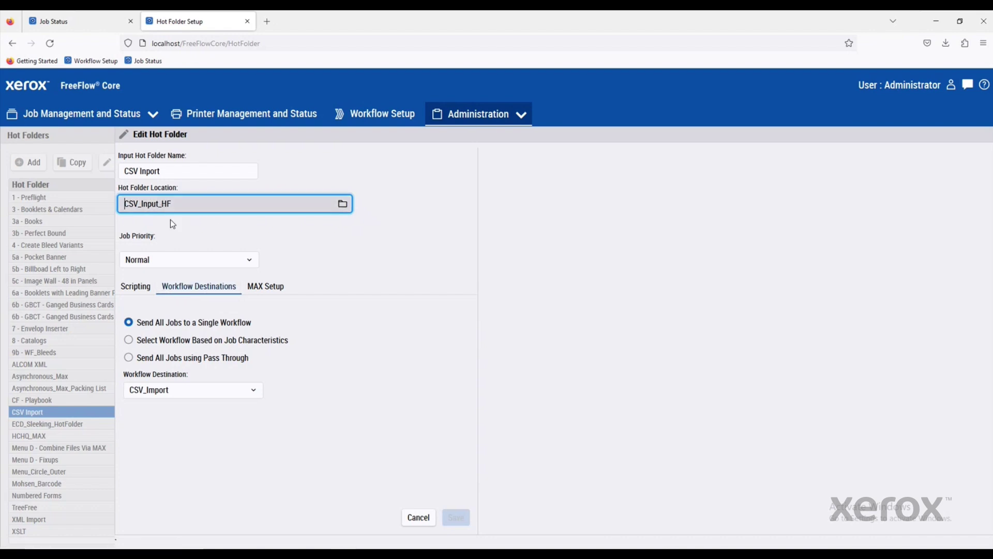
click(342, 204)
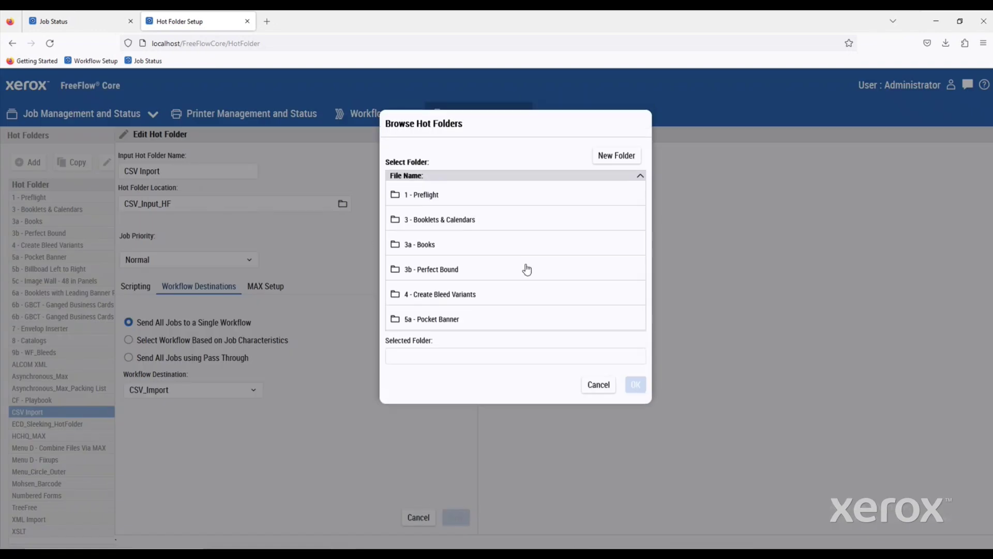
click(598, 385)
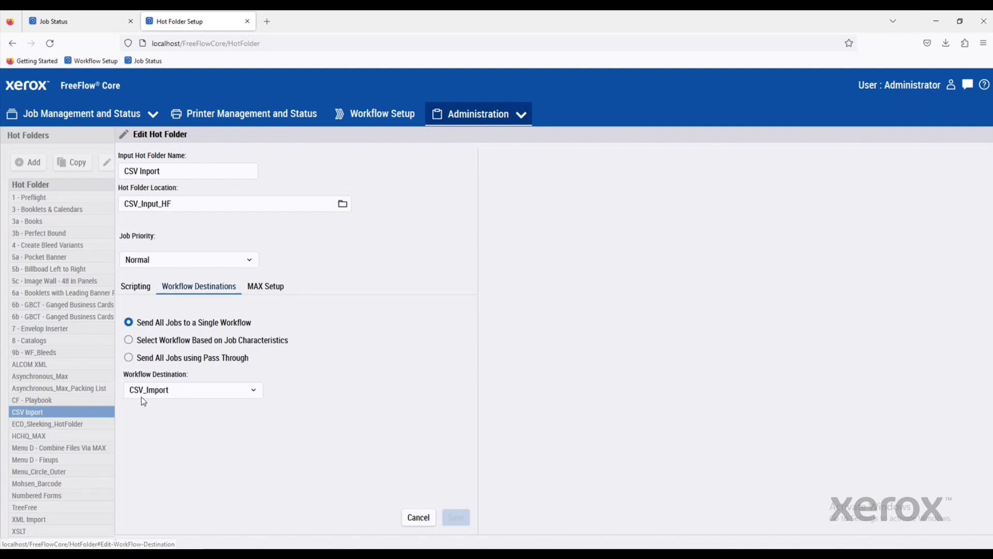
Open the hot folder's MAX Setup and scroll to its Custom Fields section
click(260, 292)
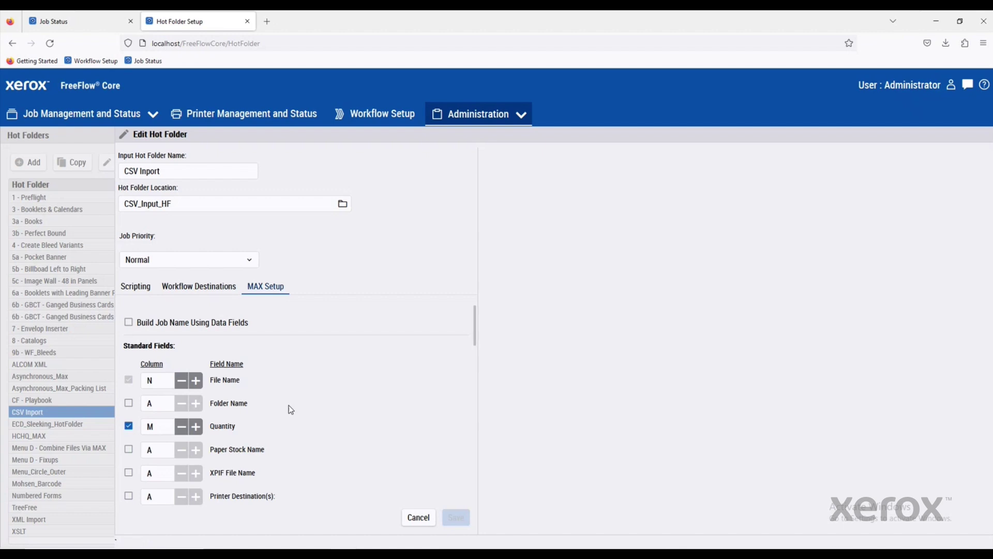
scroll(298, 384, down, 10)
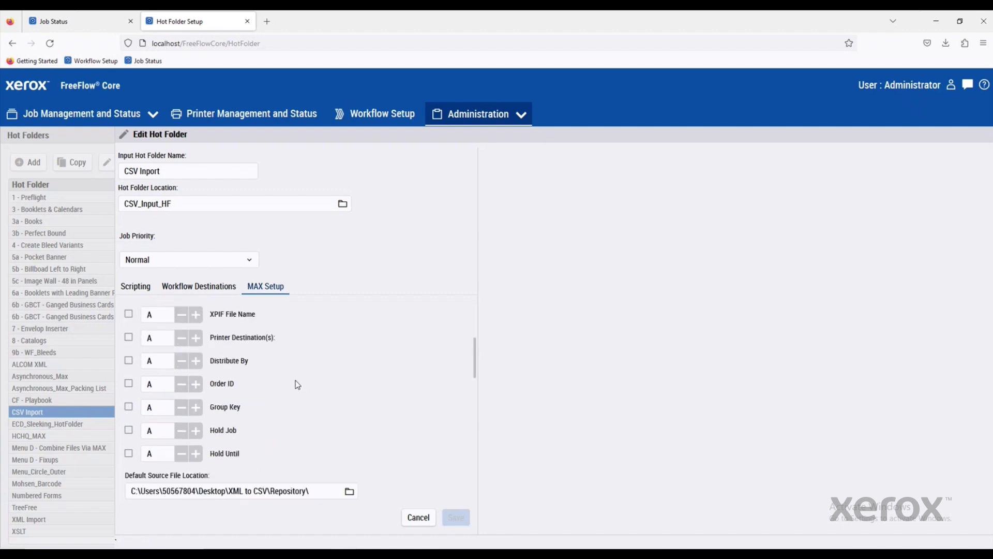
scroll(297, 384, up, 10)
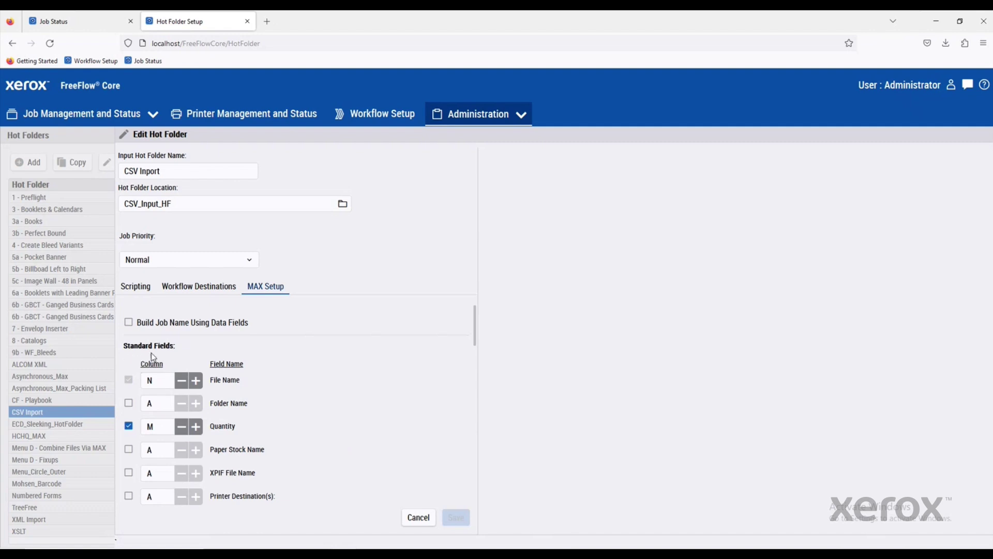
scroll(252, 382, down, 1)
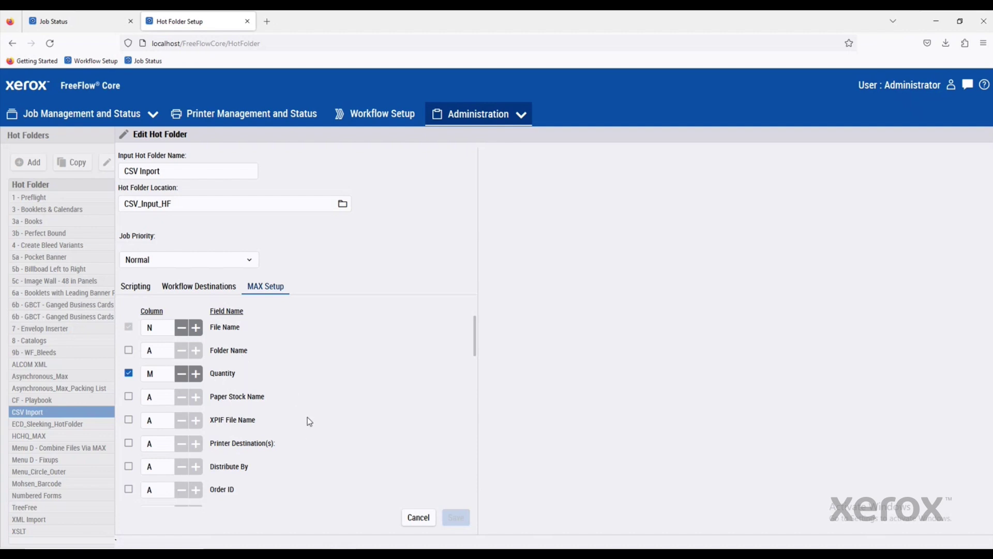
scroll(307, 417, down, 10)
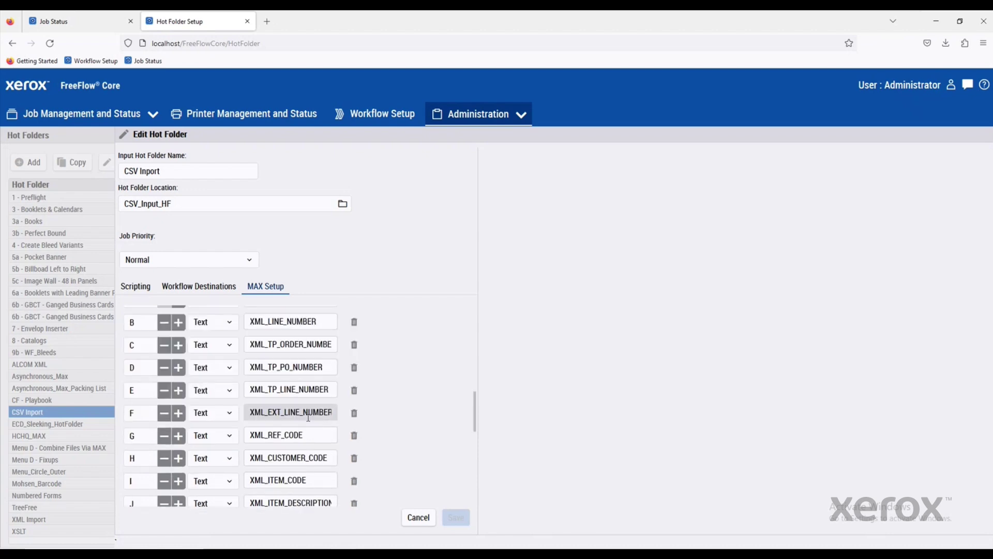
scroll(307, 416, up, 1)
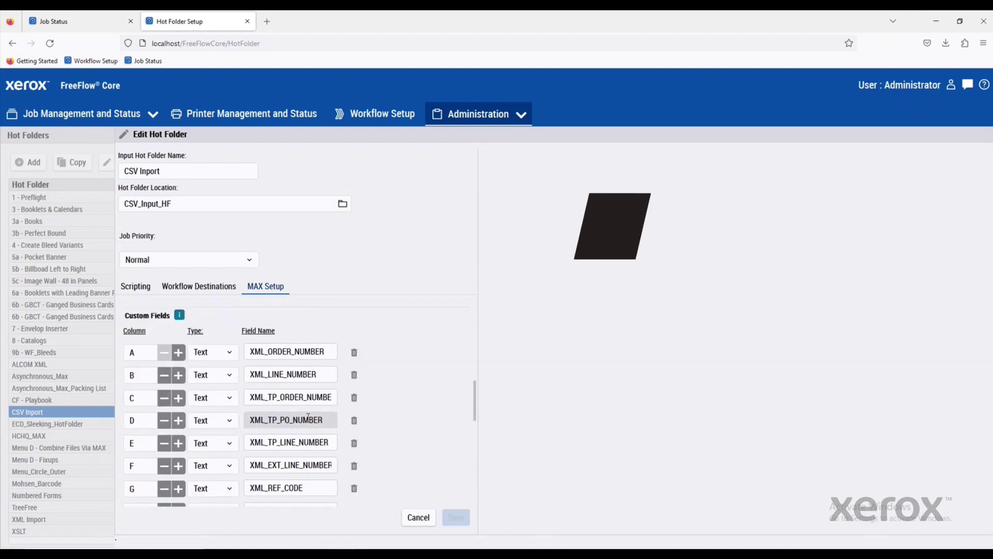
Inspect the XML_ORDER_NUMBER, XML_LINE_NUMBER and XML_TP_PO_NUMBER field mappings
click(146, 354)
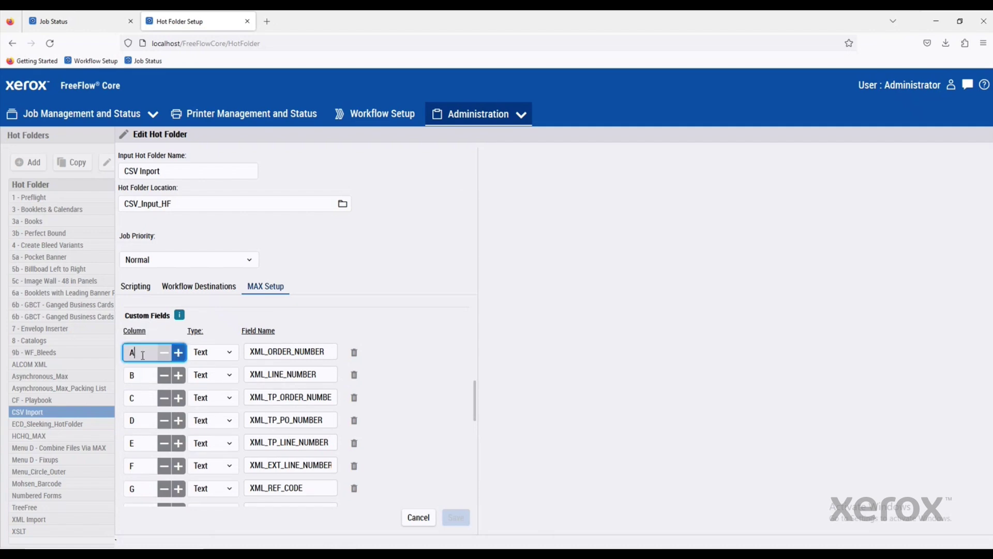
double_click(331, 355)
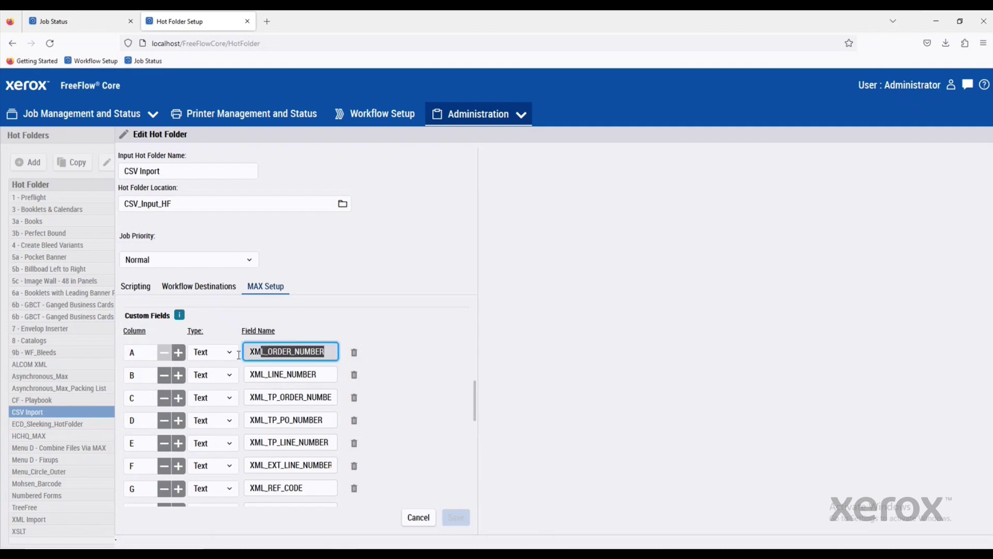
click(137, 380)
drag(318, 375, 277, 375)
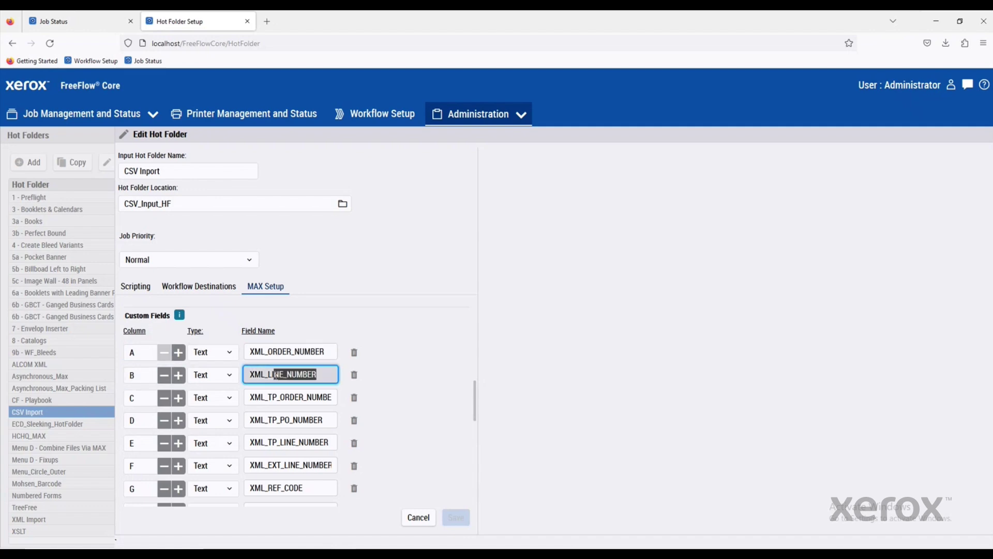
drag(323, 420, 286, 419)
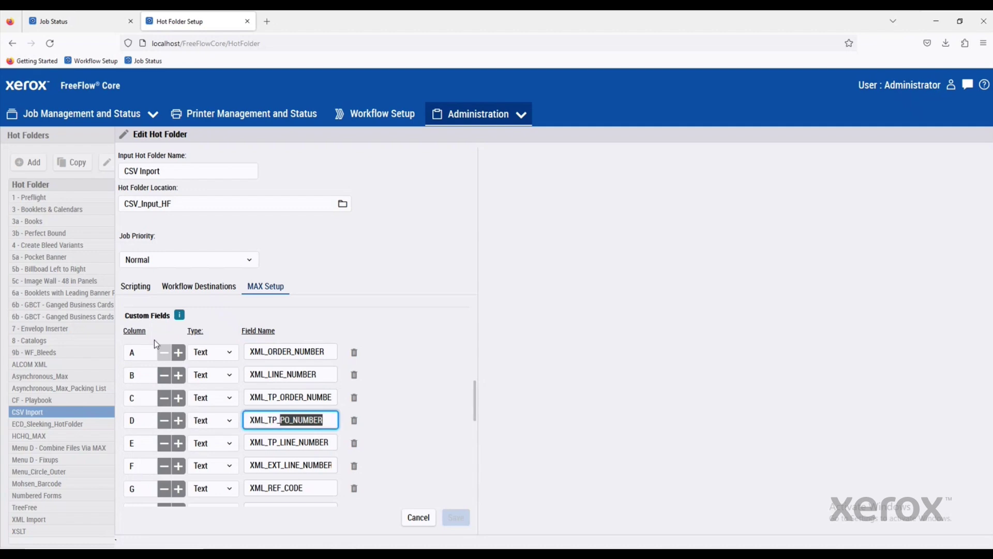